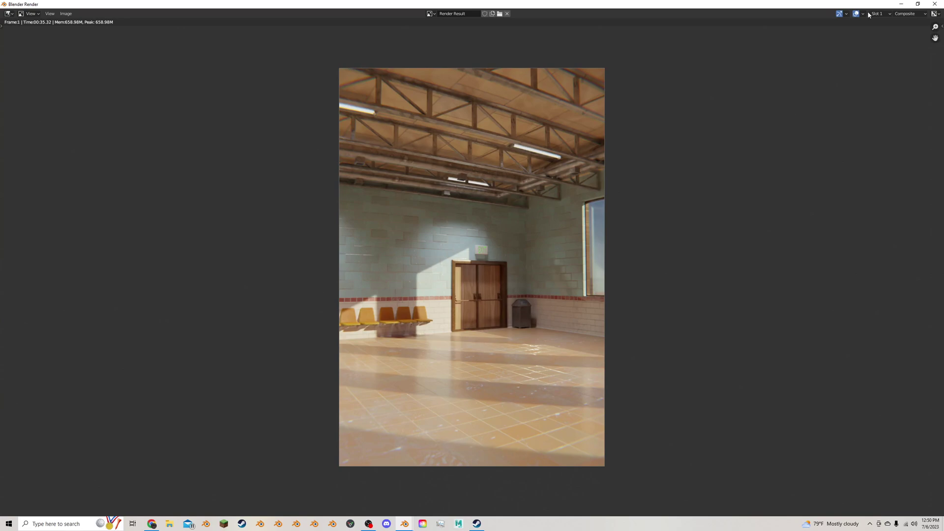
Close the render preview and set the World HDRI background strength to 2.
{"action": "key", "text": "Escape"}
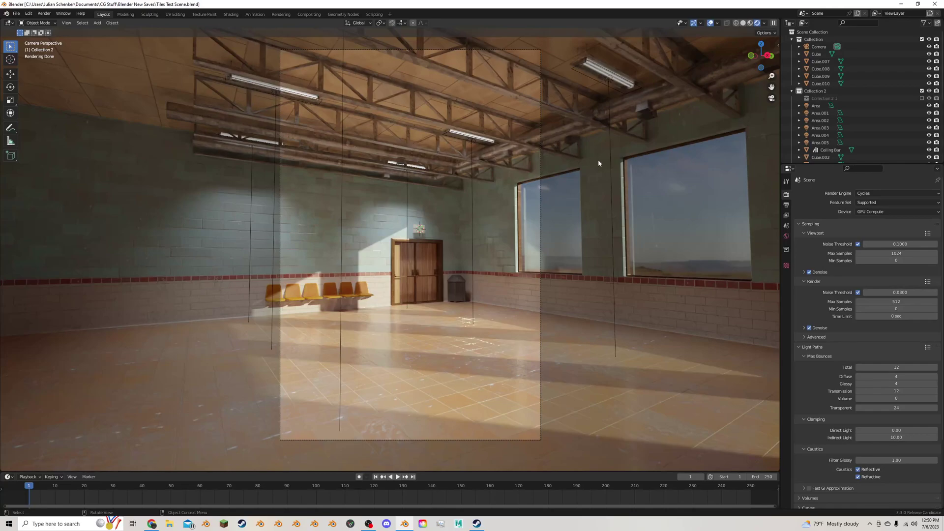
{"action": "left_click", "coordinate": [785, 236]}
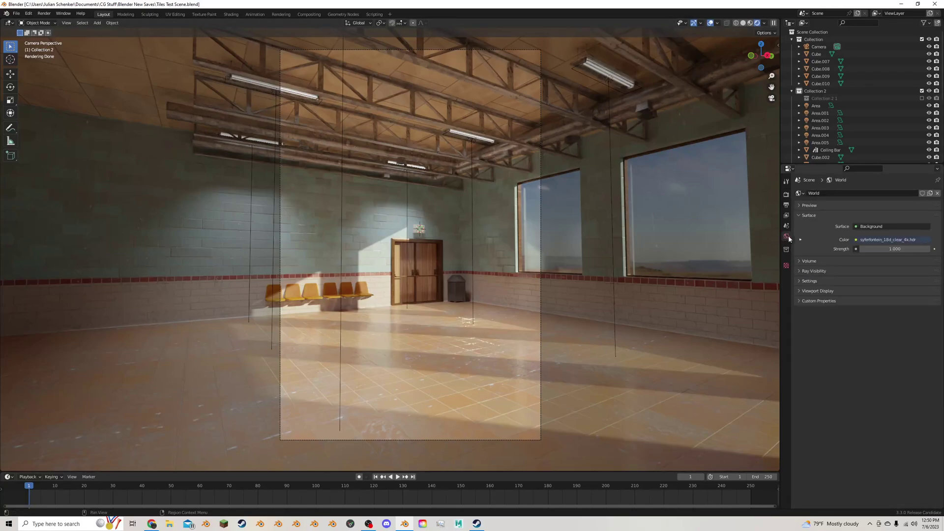
{"action": "left_click", "coordinate": [889, 249]}
{"action": "type", "text": "2"}
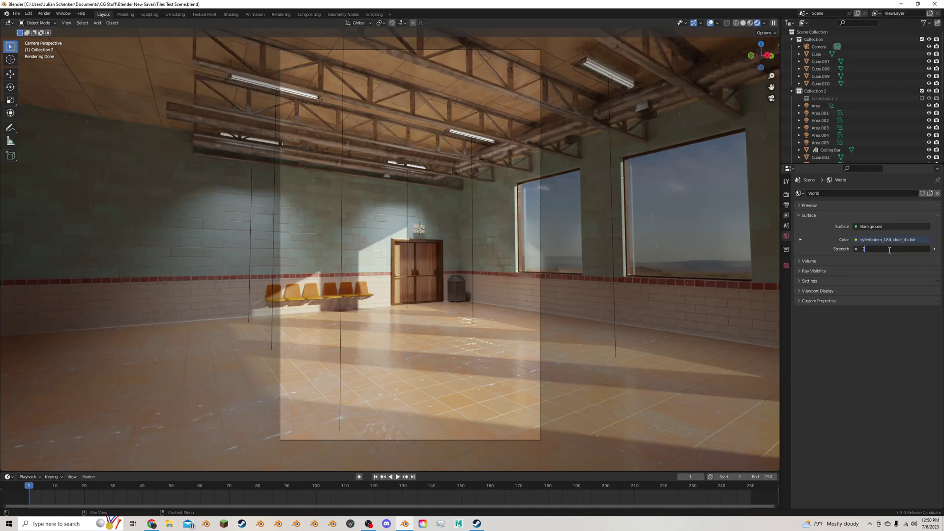
{"action": "key", "text": "Return"}
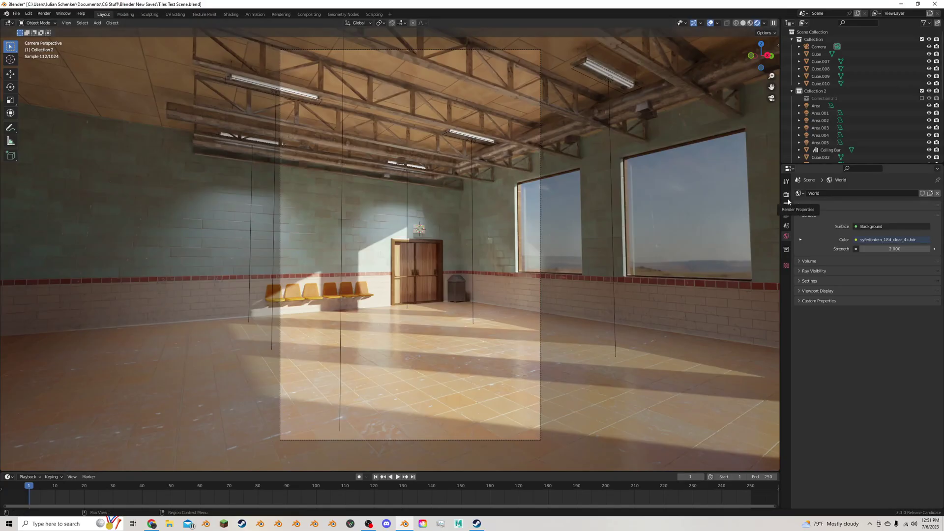
In Color Management, test a lower exposure, keep it at 0.000, and choose the High Contrast look.
{"action": "left_click", "coordinate": [787, 198]}
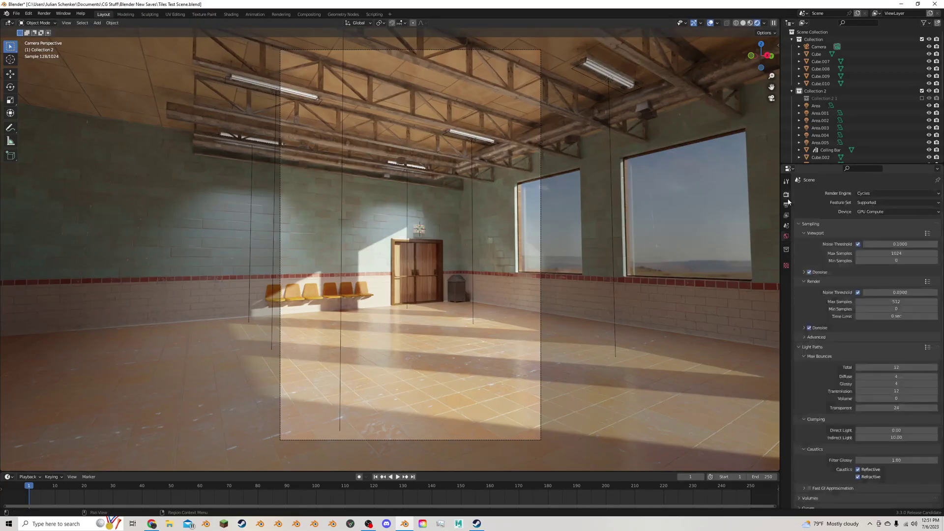
{"action": "left_click", "coordinate": [810, 346]}
{"action": "left_click", "coordinate": [827, 445]}
{"action": "scroll", "coordinate": [836, 457], "scroll_direction": "down", "scroll_amount": 1}
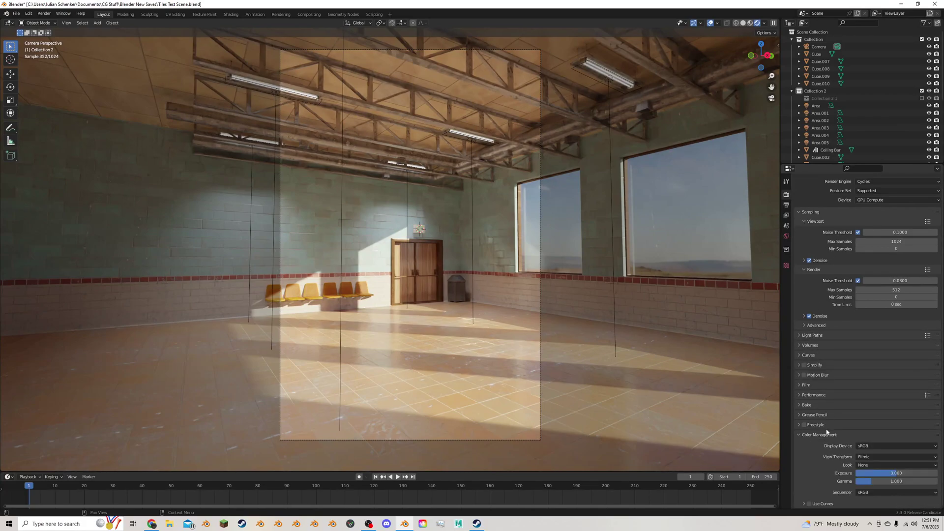
{"action": "left_click_drag", "start_coordinate": [895, 473], "coordinate": [890, 473]}
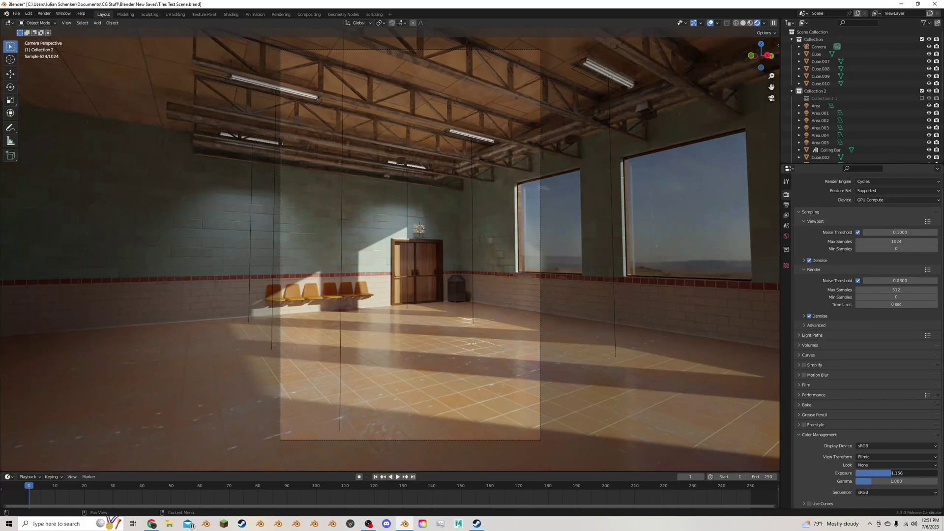
{"action": "key", "text": "Escape"}
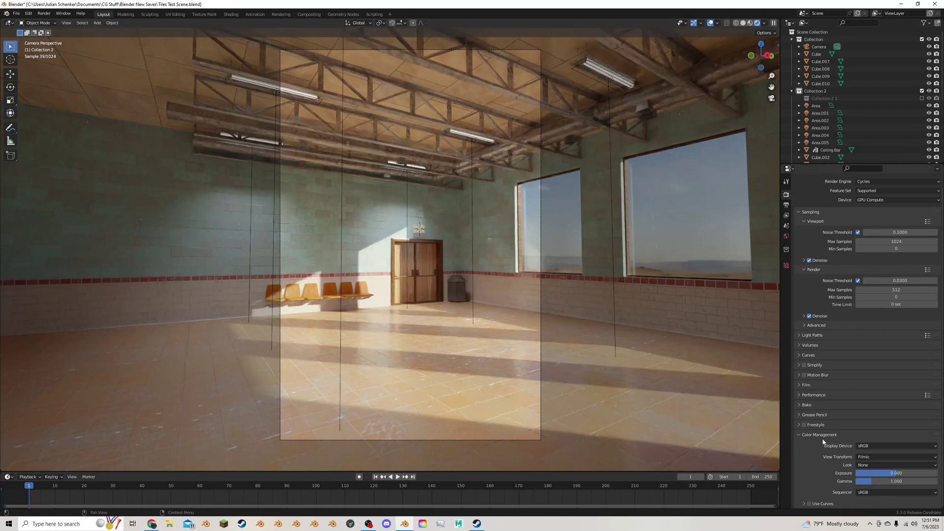
{"action": "left_click", "coordinate": [867, 467]}
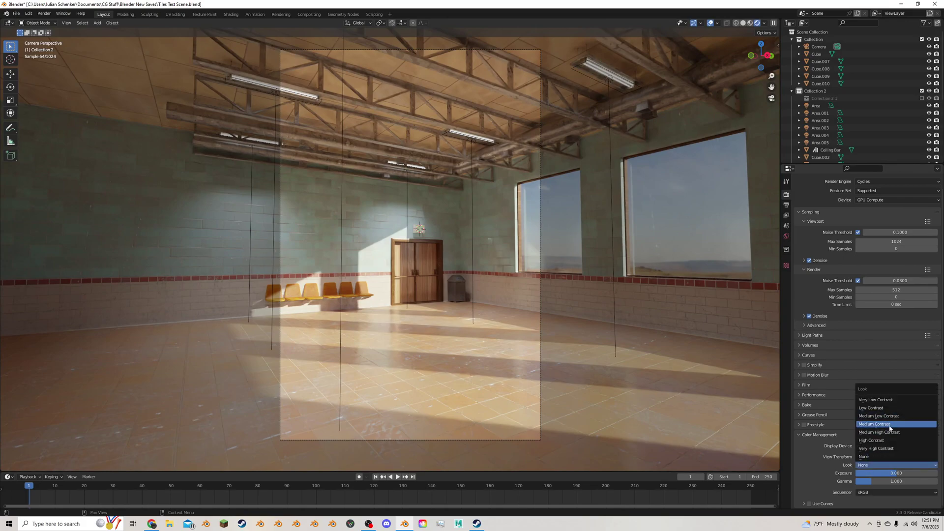
{"action": "left_click", "coordinate": [892, 440]}
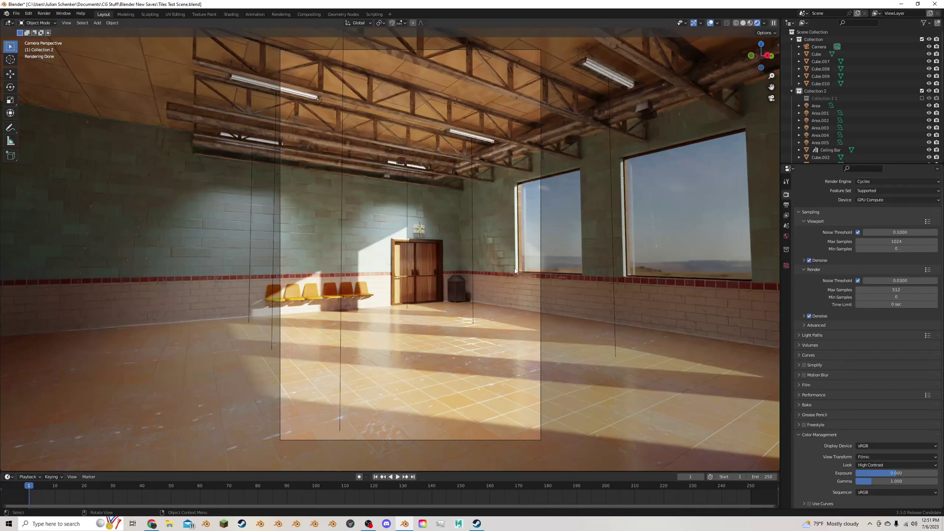
Render the final image of the gym interior with the High Contrast look.
{"action": "key", "text": "F11"}
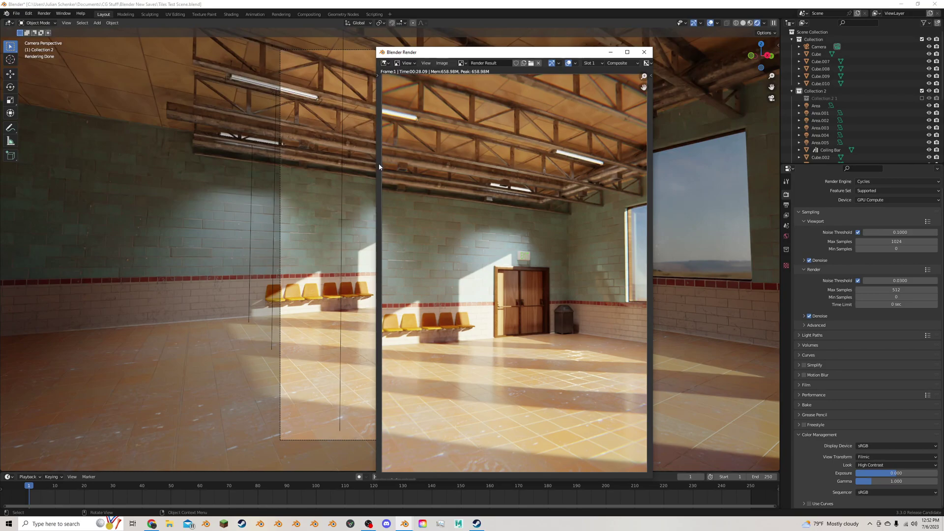
In Compositing, add a Glare node between Render Layers and Lens Distortion.
{"action": "left_click", "coordinate": [310, 15]}
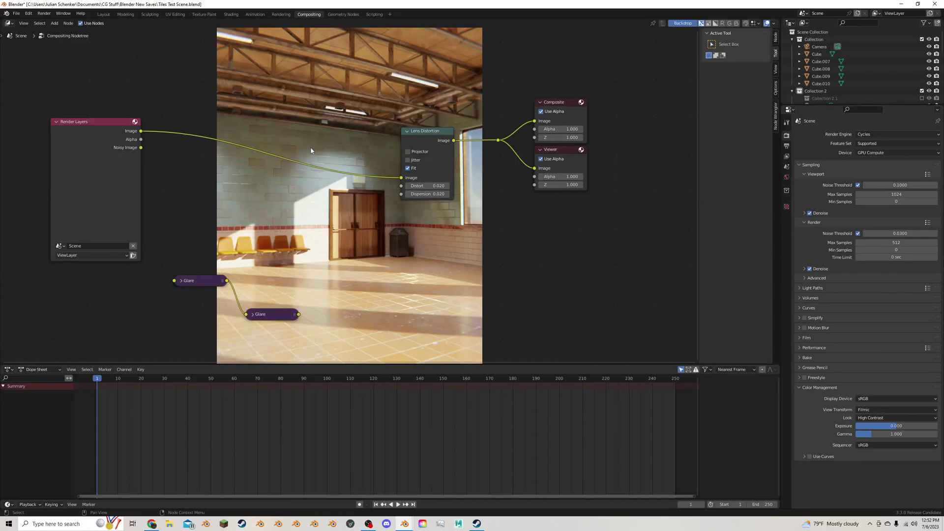
{"action": "key", "text": "shift+a"}
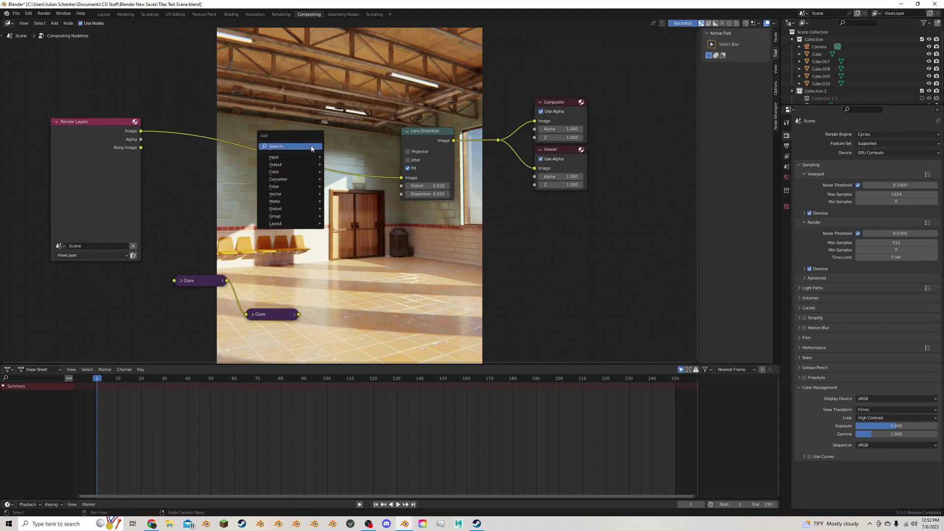
{"action": "left_click", "coordinate": [311, 147]}
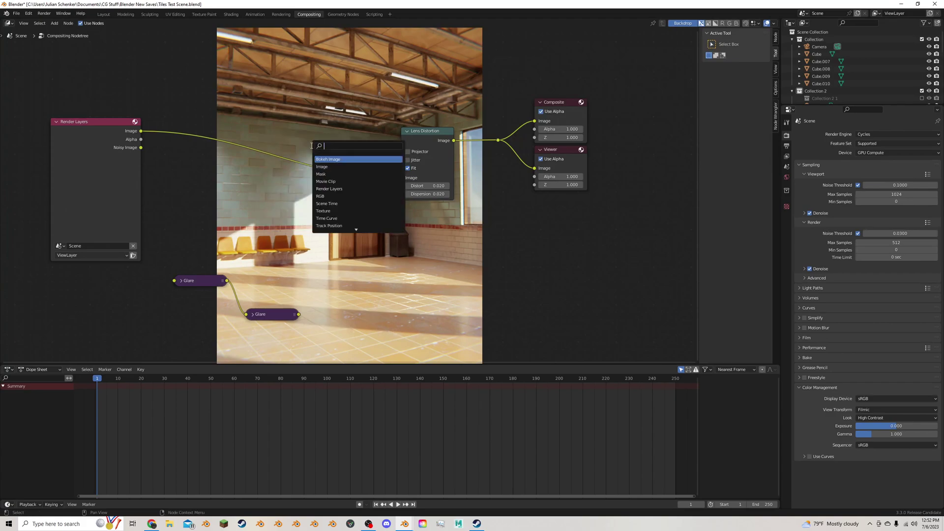
{"action": "type", "text": "glare"}
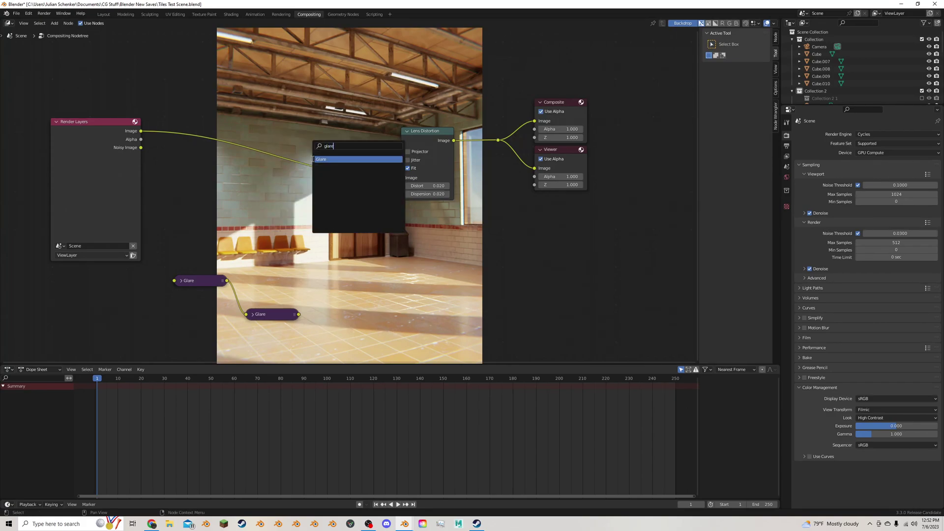
{"action": "key", "text": "Return"}
{"action": "left_click", "coordinate": [173, 129]}
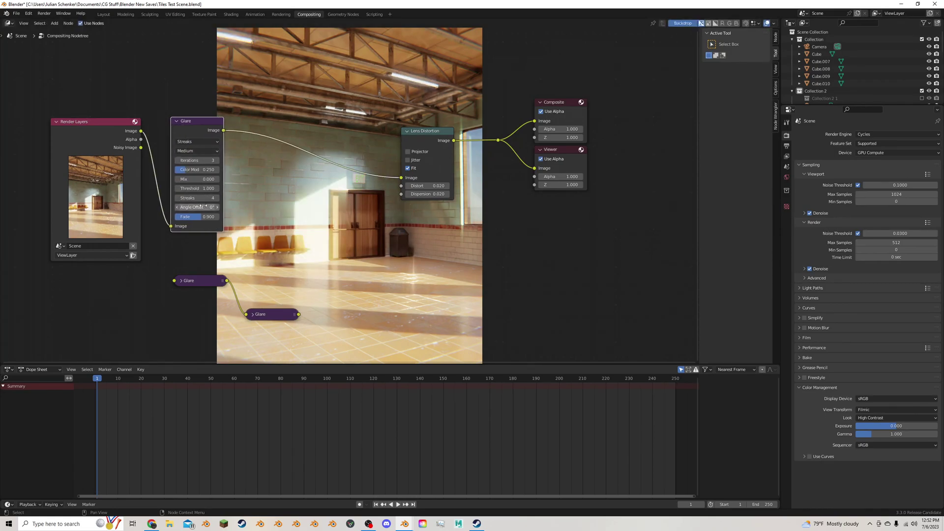
Set the Streaks glare angle offset to 23.7° and Color Mod to 0.767.
{"action": "mouse_move", "coordinate": [197, 207]}
{"action": "left_mouse_down"}
{"action": "mouse_move", "coordinate": [224, 207]}
{"action": "mouse_move", "coordinate": [182, 207]}
{"action": "left_mouse_up"}
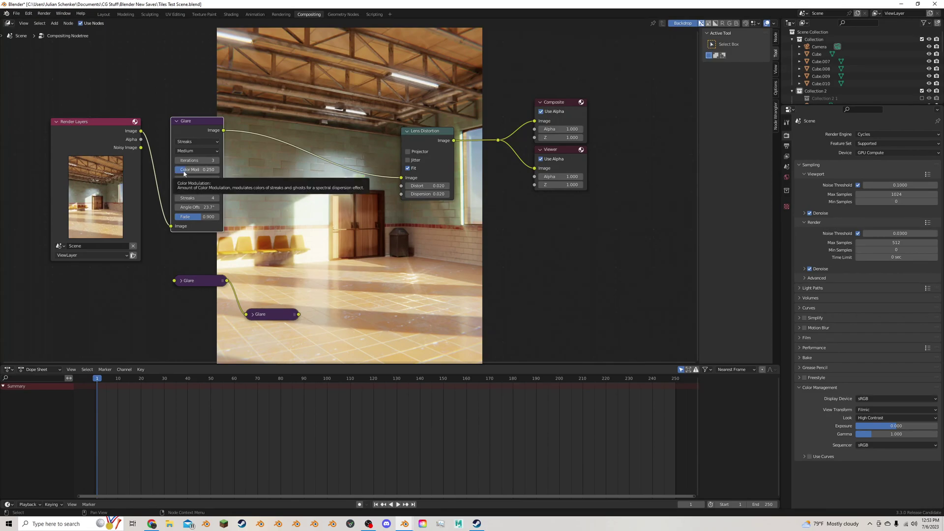
{"action": "left_click_drag", "start_coordinate": [184, 173], "coordinate": [206, 169]}
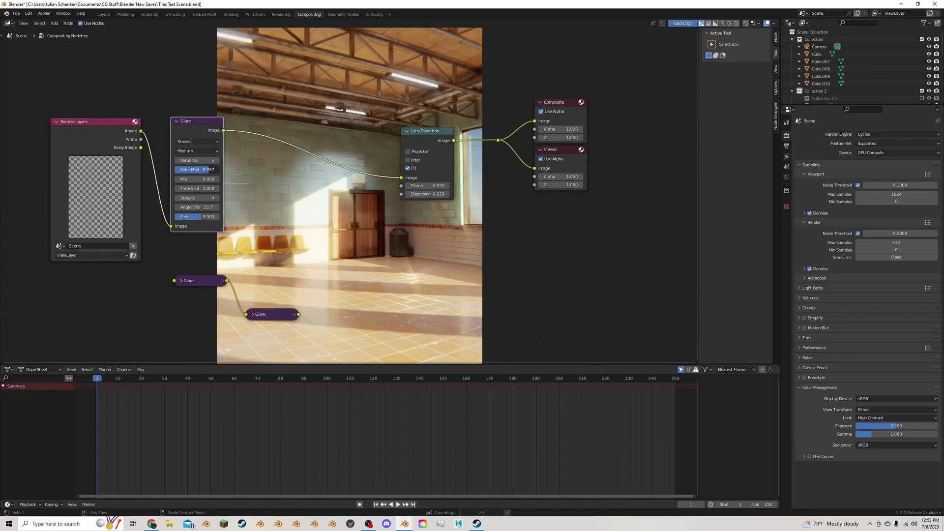
{"action": "left_click_drag", "start_coordinate": [186, 129], "coordinate": [181, 131]}
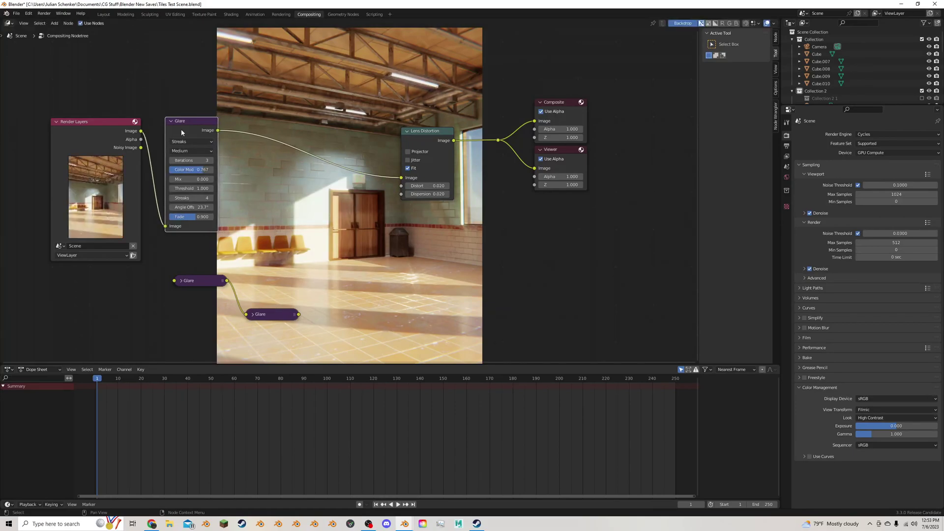
Duplicate the Glare node before Lens Distortion and switch the copy to Fog Glow.
{"action": "key", "text": "shift+d"}
{"action": "left_click", "coordinate": [269, 132]}
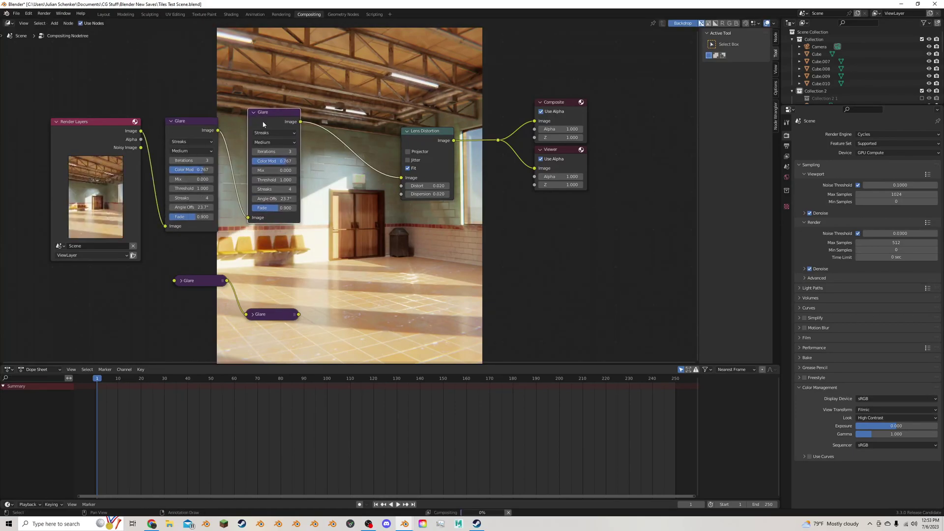
{"action": "left_click", "coordinate": [269, 133]}
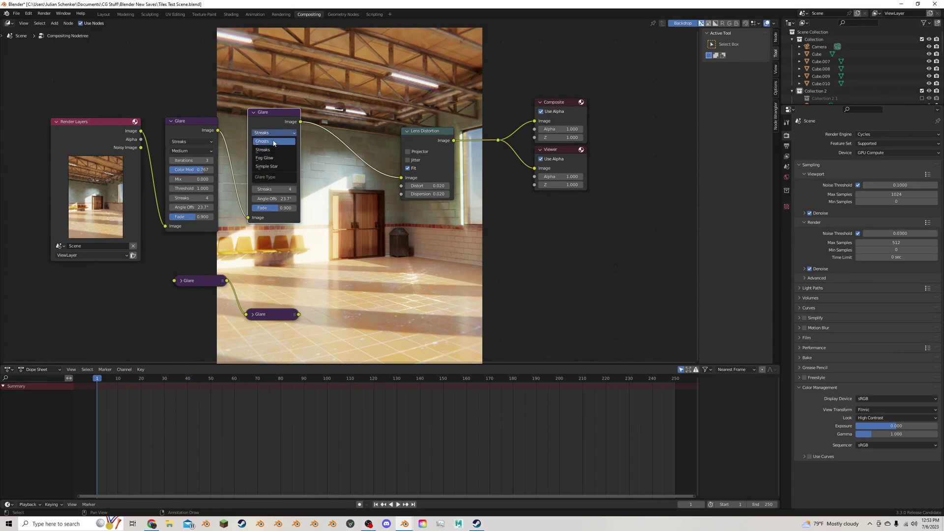
{"action": "left_click", "coordinate": [264, 158]}
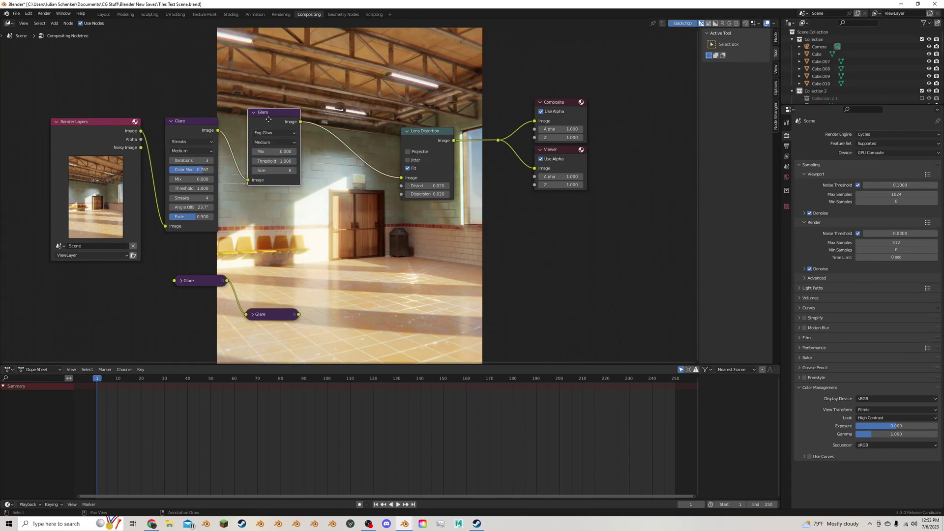
{"action": "left_click_drag", "start_coordinate": [268, 120], "coordinate": [256, 127]}
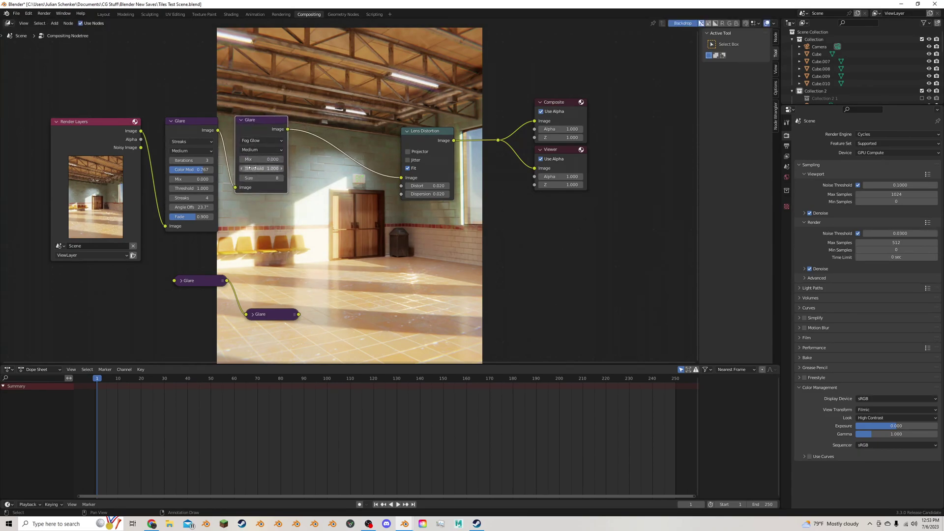
Tune the Fog Glow threshold, trying several values before settling on 0.900.
{"action": "left_click_drag", "start_coordinate": [250, 168], "coordinate": [231, 168]}
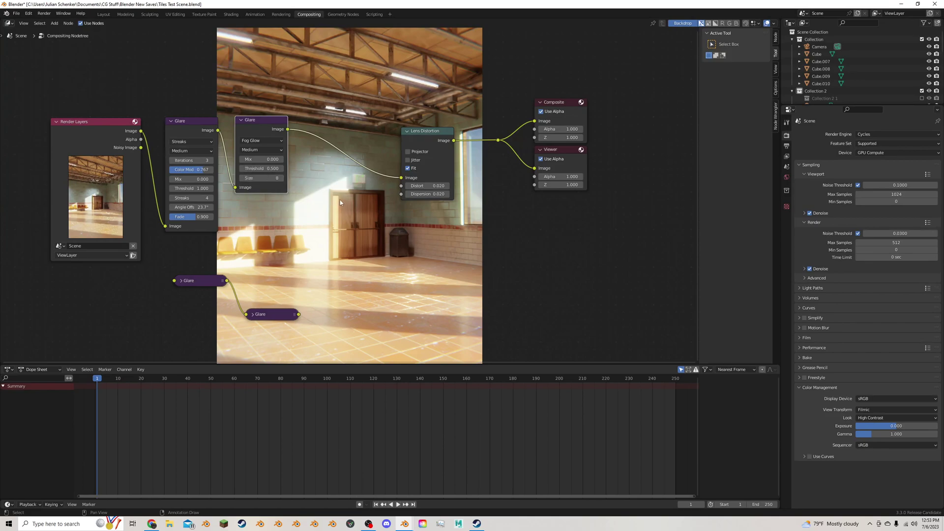
{"action": "left_click_drag", "start_coordinate": [254, 169], "coordinate": [277, 168]}
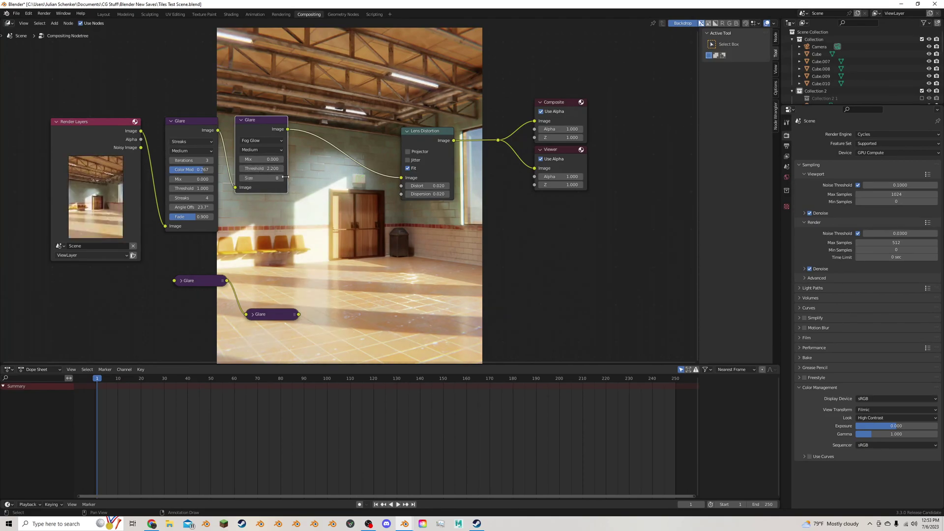
{"action": "key", "text": "ctrl+z"}
{"action": "left_click", "coordinate": [266, 168]}
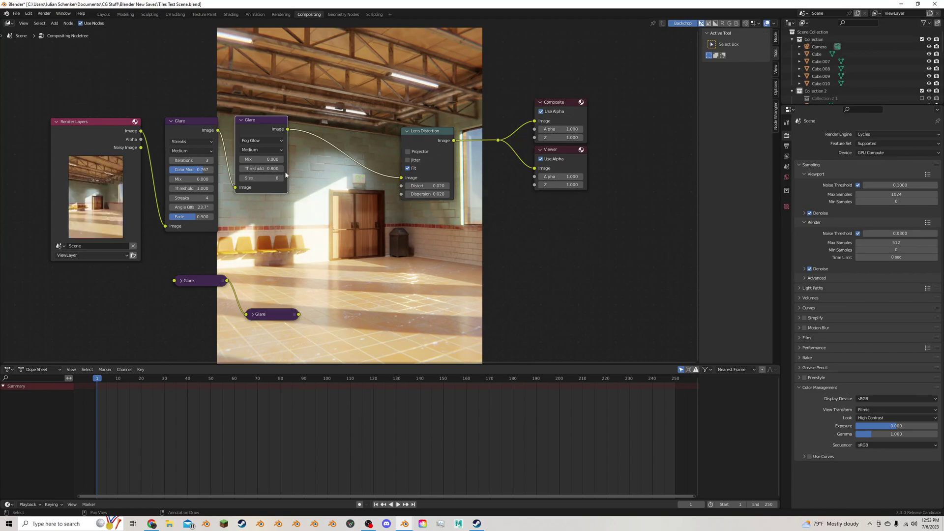
{"action": "type", "text": "0.8"}
{"action": "key", "text": "Return"}
{"action": "left_click_drag", "start_coordinate": [243, 170], "coordinate": [283, 171]}
{"action": "left_click", "coordinate": [282, 168]}
{"action": "left_click", "coordinate": [282, 168]}
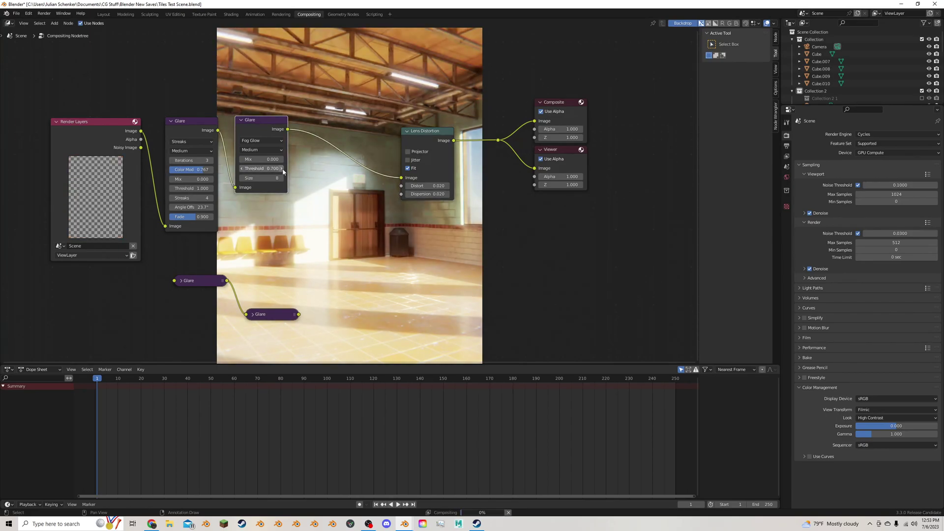
{"action": "left_click", "coordinate": [281, 168]}
{"action": "left_click", "coordinate": [282, 169]}
{"action": "left_click", "coordinate": [282, 169]}
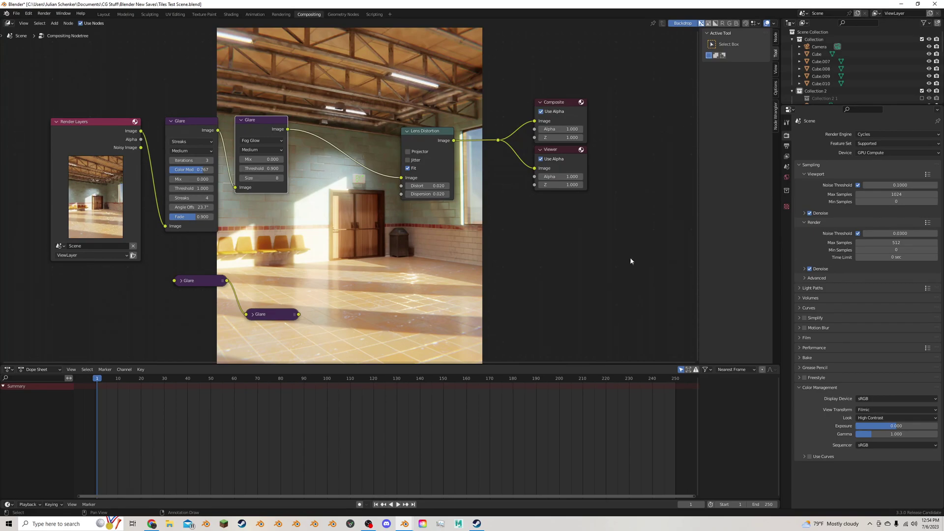
Compare a lower exposure, restore it to 0.000, and bring the render window forward.
{"action": "left_click_drag", "start_coordinate": [892, 426], "coordinate": [867, 426]}
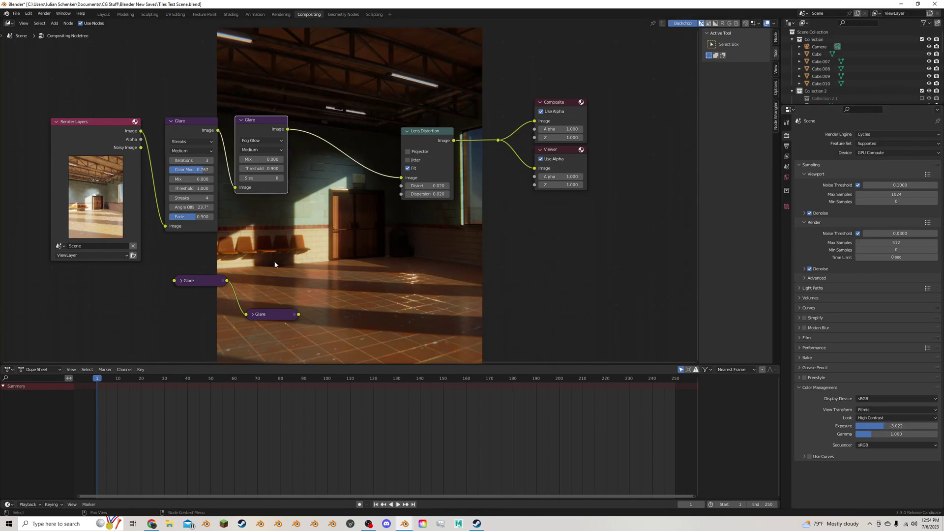
{"action": "key", "text": "ctrl+z"}
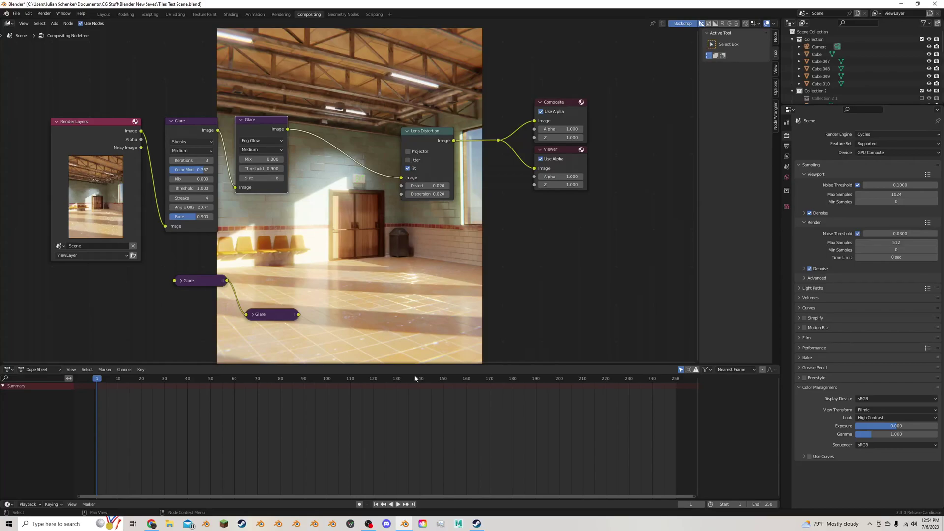
{"action": "mouse_move", "coordinate": [405, 523]}
{"action": "left_click", "coordinate": [439, 499]}
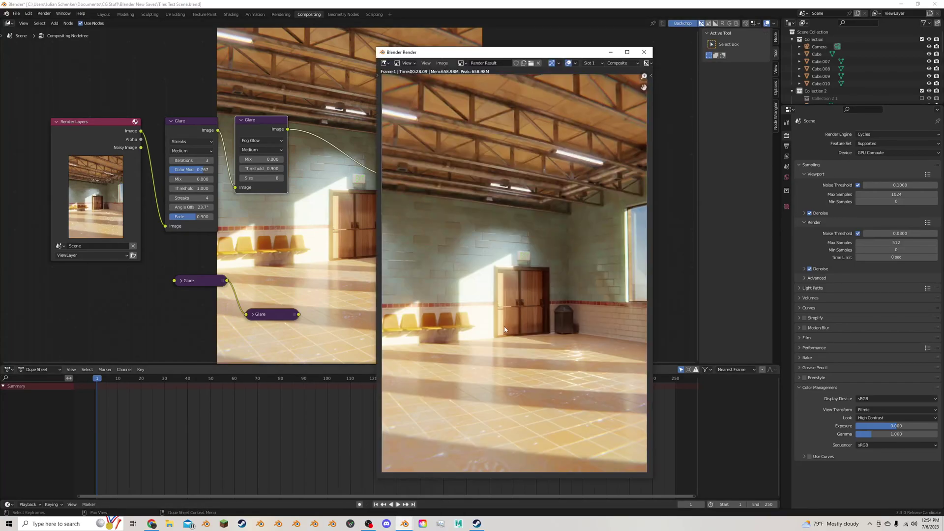